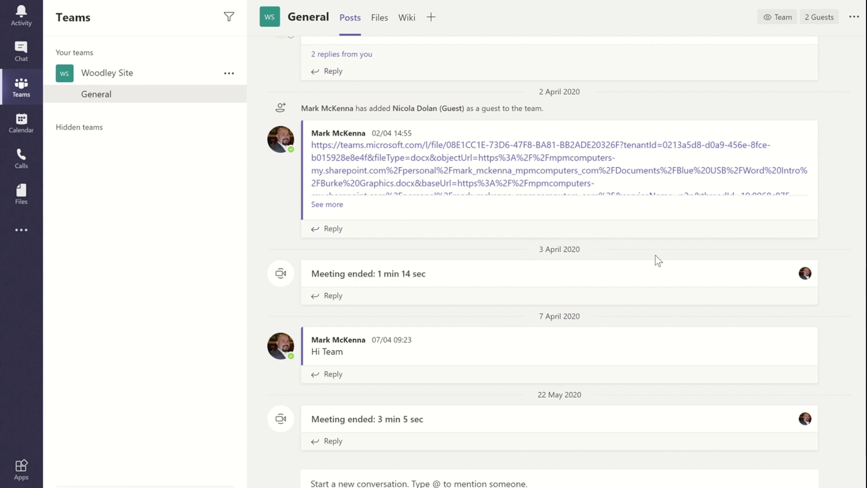
Start an instant meeting without a subject in the General channel of the Woodley Site team
{"action": "mouse_move", "coordinate": [547, 364]}
{"action": "scroll", "coordinate": [752, 269], "scroll_direction": "up", "scroll_amount": 1}
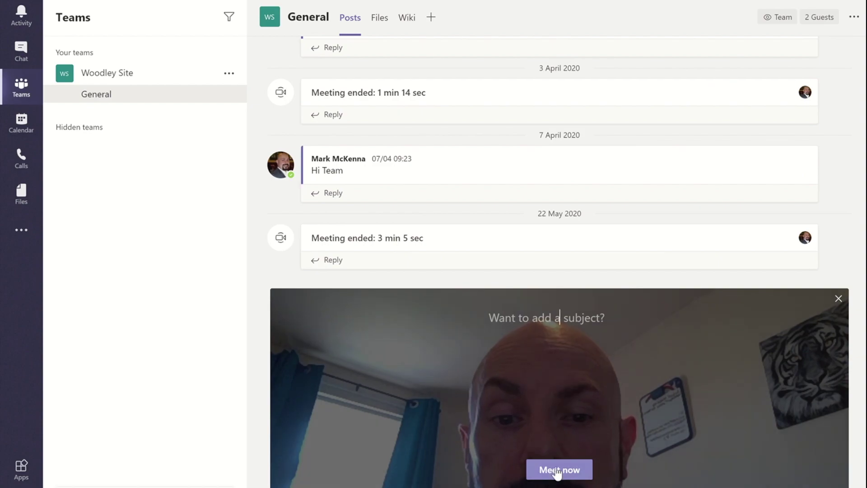
{"action": "key", "text": "Return"}
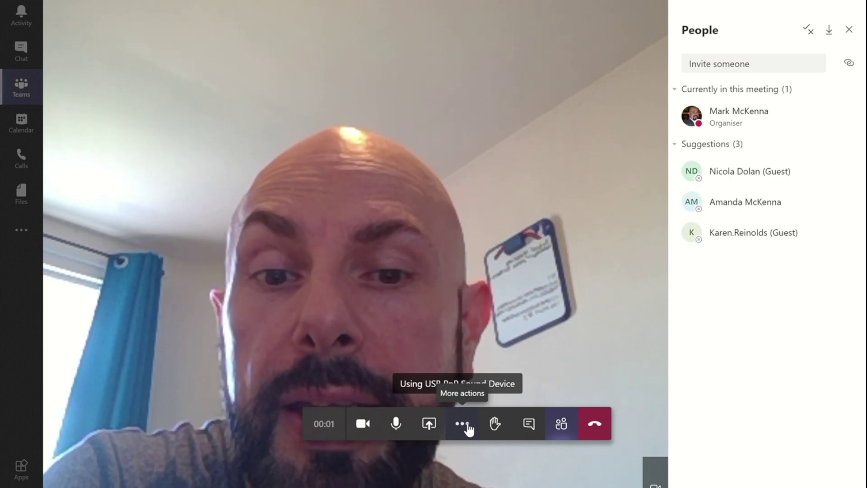
Show the meeting's background effects and blur the video background
{"action": "left_click", "coordinate": [465, 426]}
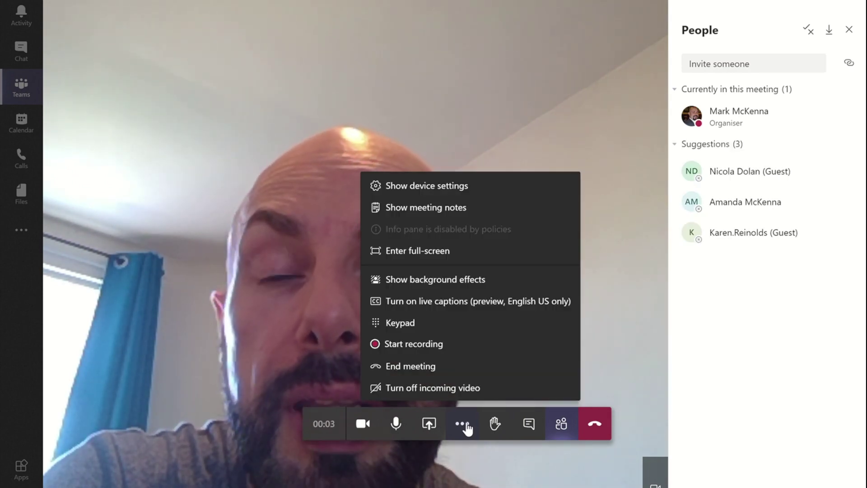
{"action": "left_click", "coordinate": [430, 285]}
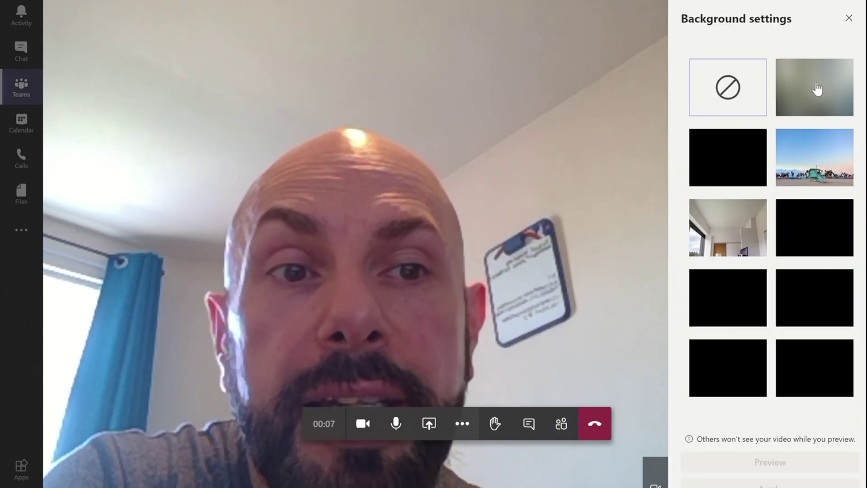
{"action": "left_click", "coordinate": [817, 96]}
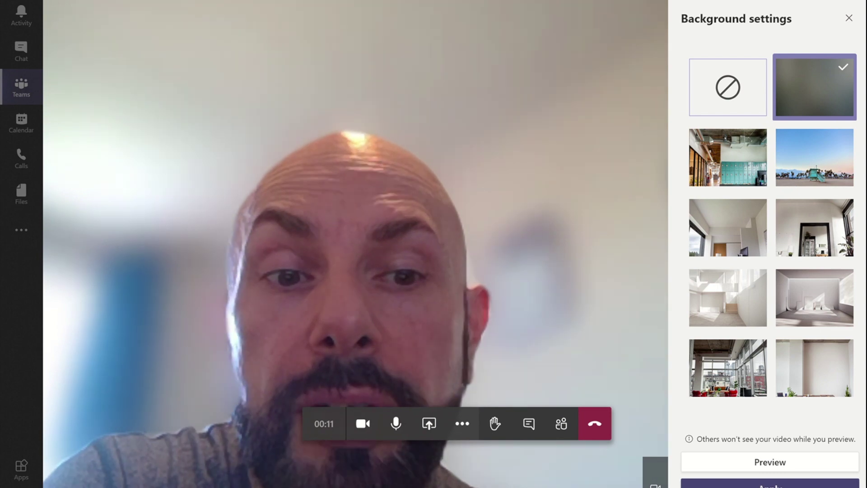
{"action": "left_click", "coordinate": [727, 157]}
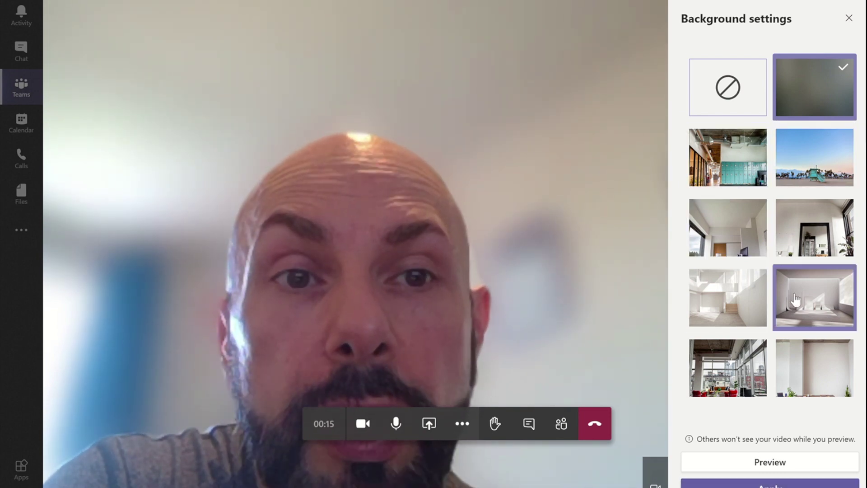
Look through the built-in background images, close the background settings and leave the meeting
{"action": "scroll", "coordinate": [796, 299], "scroll_direction": "down", "scroll_amount": 5}
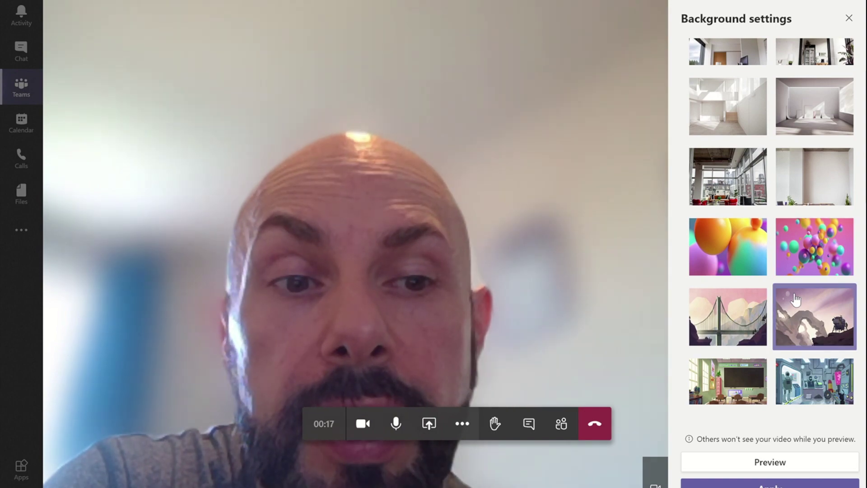
{"action": "scroll", "coordinate": [795, 299], "scroll_direction": "down", "scroll_amount": 8}
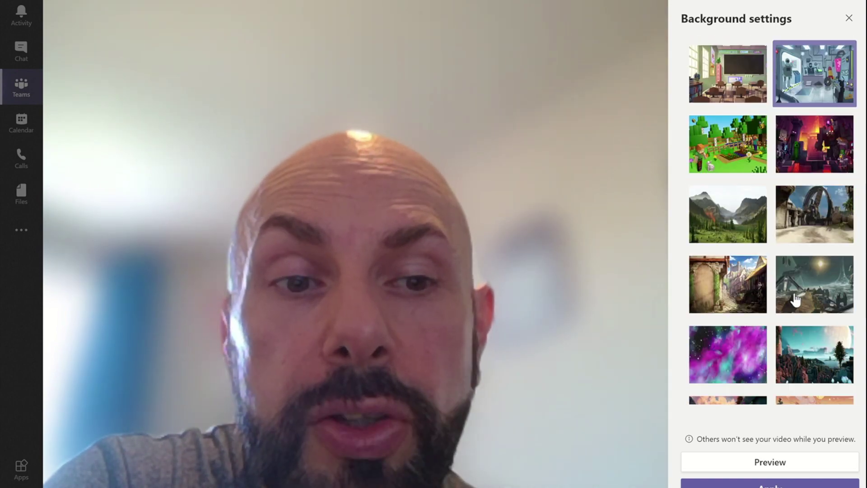
{"action": "scroll", "coordinate": [795, 298], "scroll_direction": "down", "scroll_amount": 2}
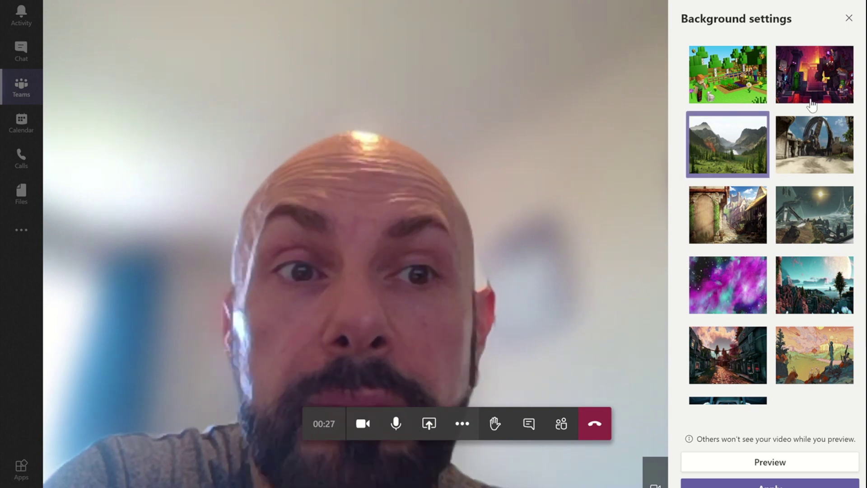
{"action": "left_click", "coordinate": [848, 18]}
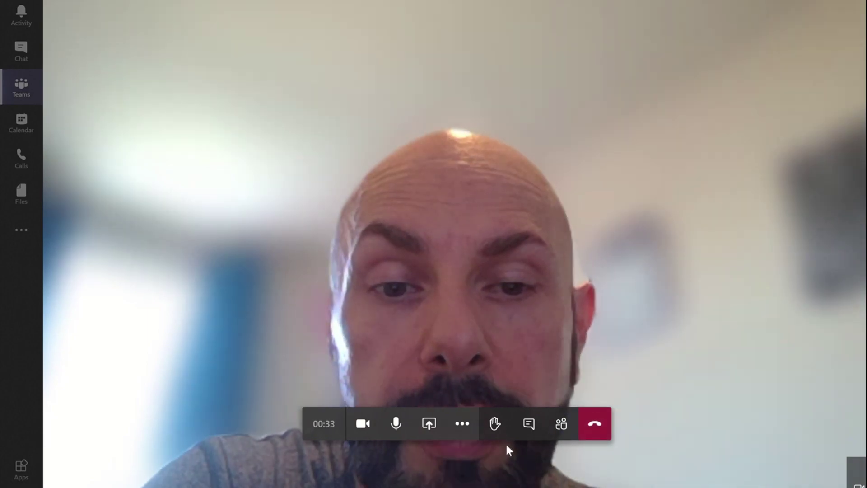
{"action": "left_click", "coordinate": [594, 423]}
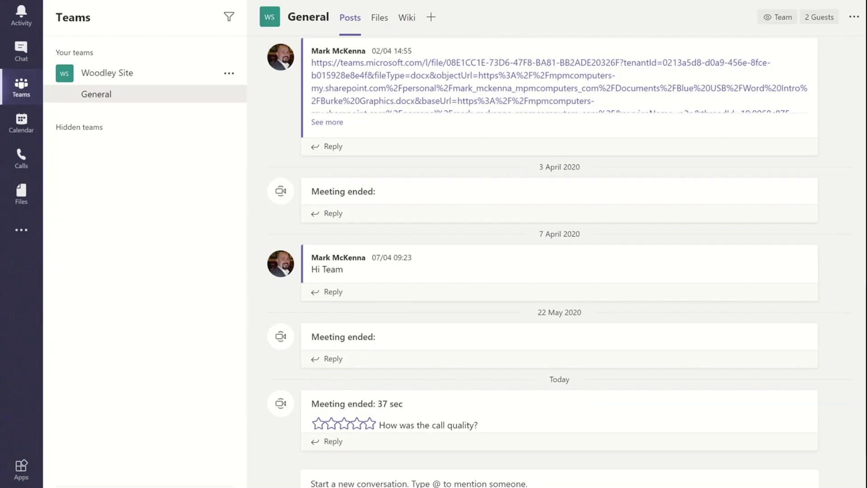
Switch to the browser's Bing results for "free zoom backgrounds" and open the matching image results
{"action": "mouse_move", "coordinate": [496, 487]}
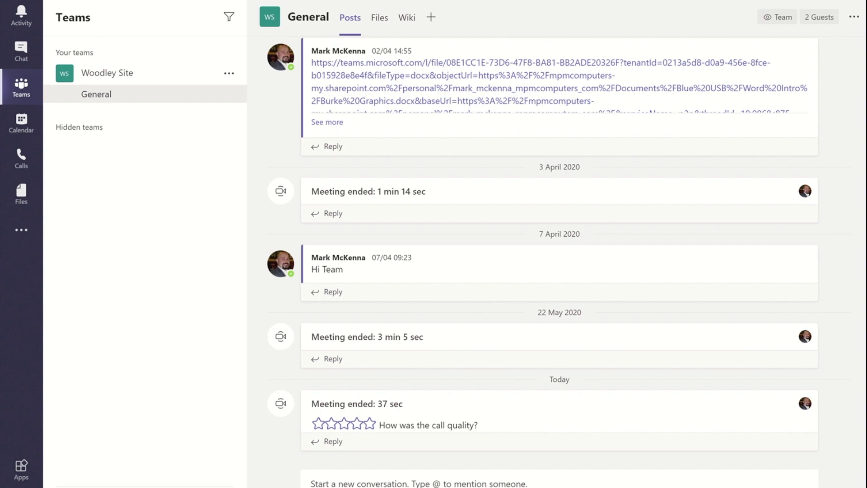
{"action": "mouse_move", "coordinate": [496, 487]}
{"action": "left_click", "coordinate": [458, 453]}
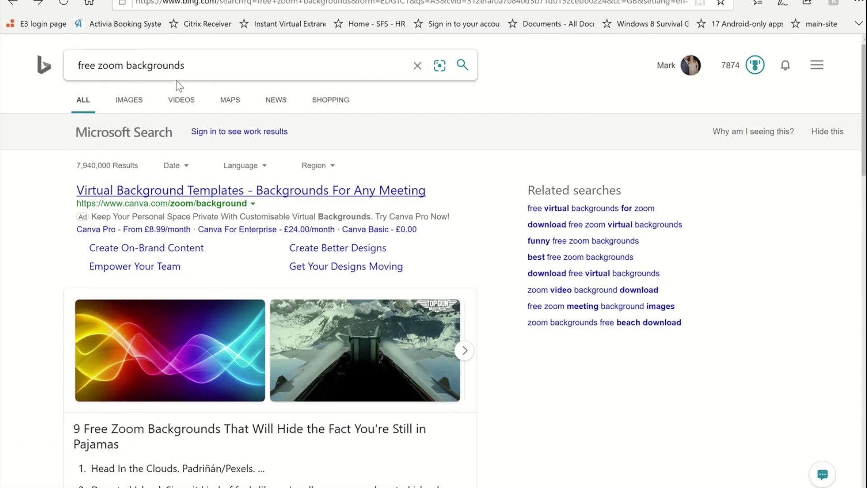
{"action": "scroll", "coordinate": [207, 286], "scroll_direction": "down", "scroll_amount": 1}
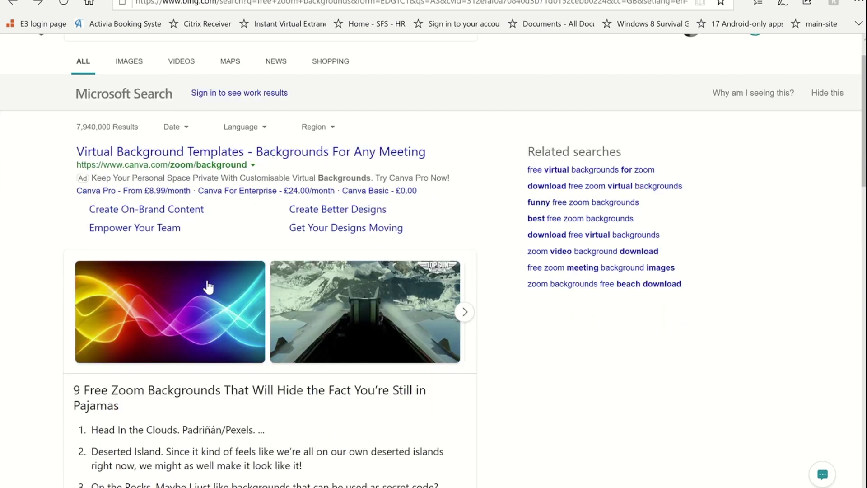
{"action": "scroll", "coordinate": [208, 286], "scroll_direction": "down", "scroll_amount": 3}
{"action": "left_click", "coordinate": [170, 219]}
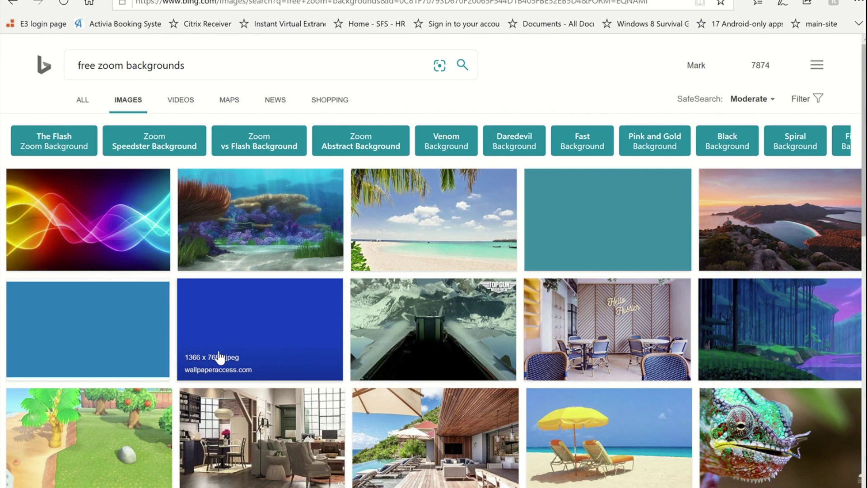
Open the rainbow-coloured wave image at full size and save it as the PNG file Default_Nav[2560x1440].png
{"action": "left_click", "coordinate": [80, 214]}
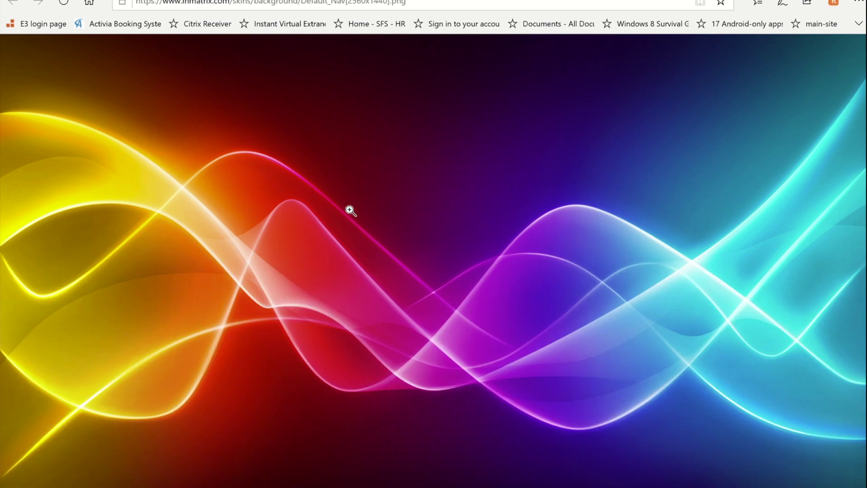
{"action": "right_click", "coordinate": [350, 199]}
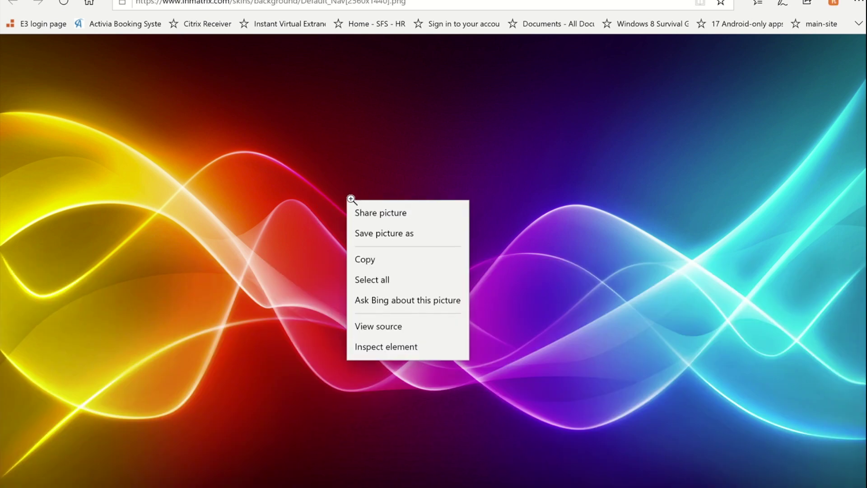
{"action": "left_click", "coordinate": [396, 235]}
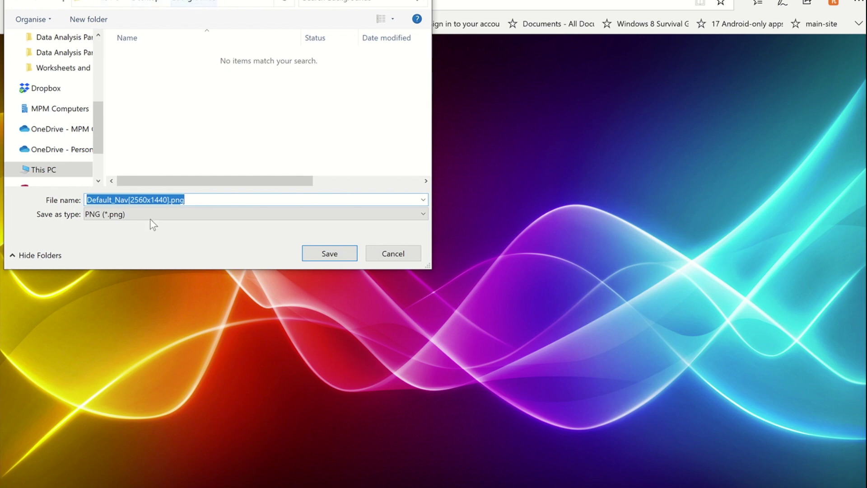
{"action": "left_click", "coordinate": [342, 249]}
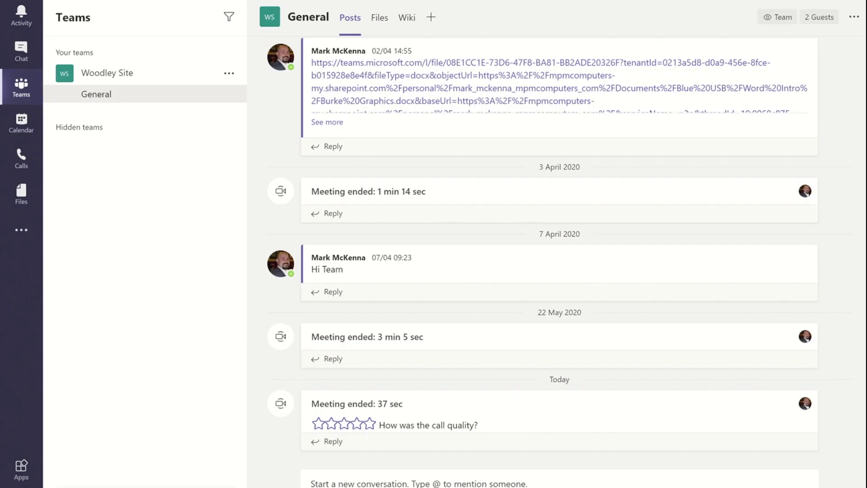
Open File Explorer and browse from Local Disk (C:) through Users and the user's profile folder to AppData
{"action": "key", "text": "super+e"}
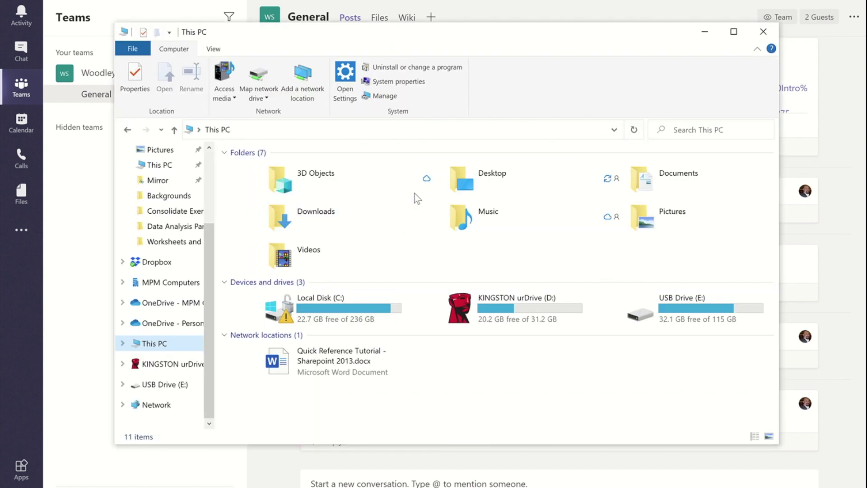
{"action": "left_click", "coordinate": [214, 49]}
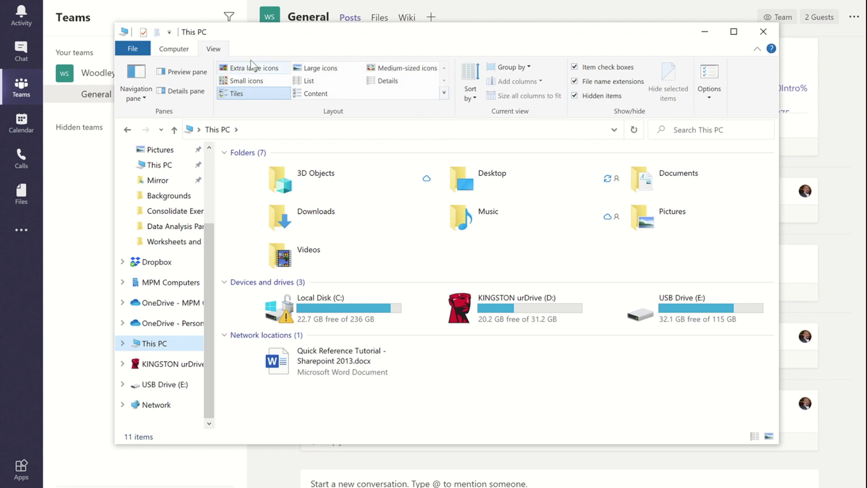
{"action": "left_click", "coordinate": [172, 49]}
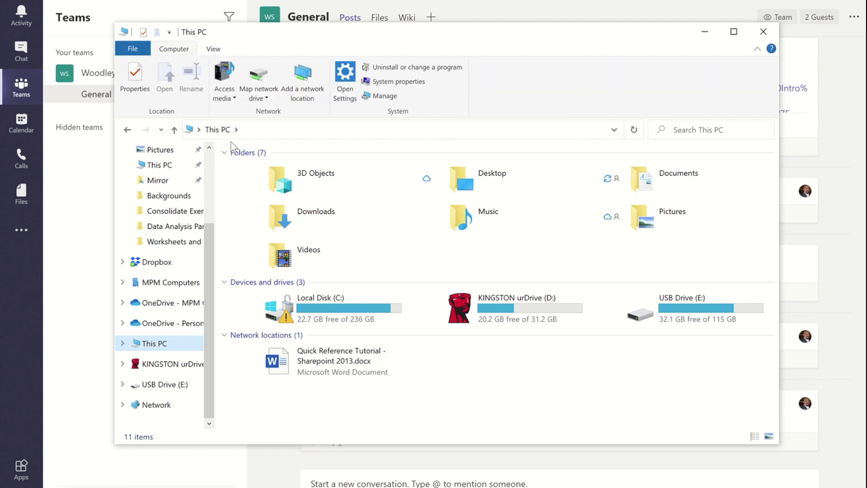
{"action": "double_click", "coordinate": [345, 312]}
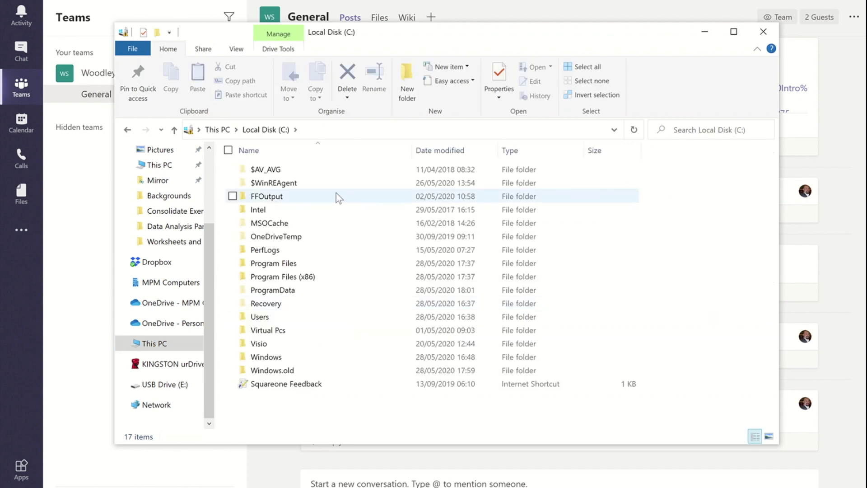
{"action": "double_click", "coordinate": [269, 319]}
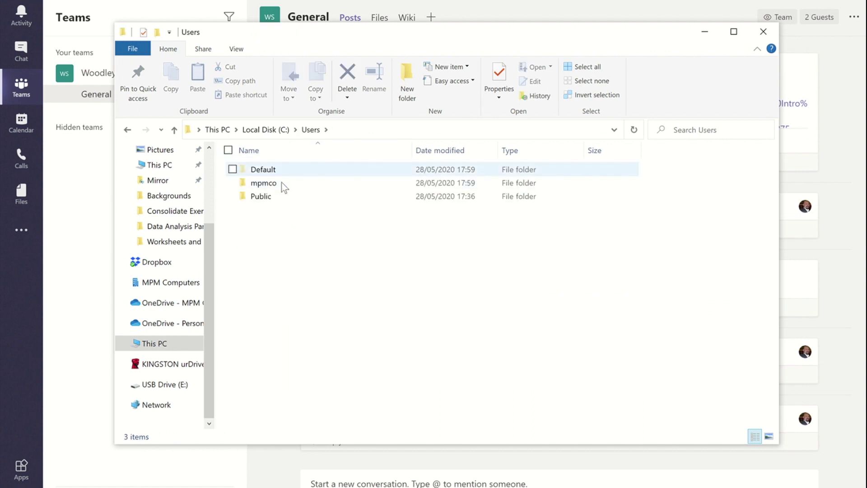
{"action": "double_click", "coordinate": [263, 183]}
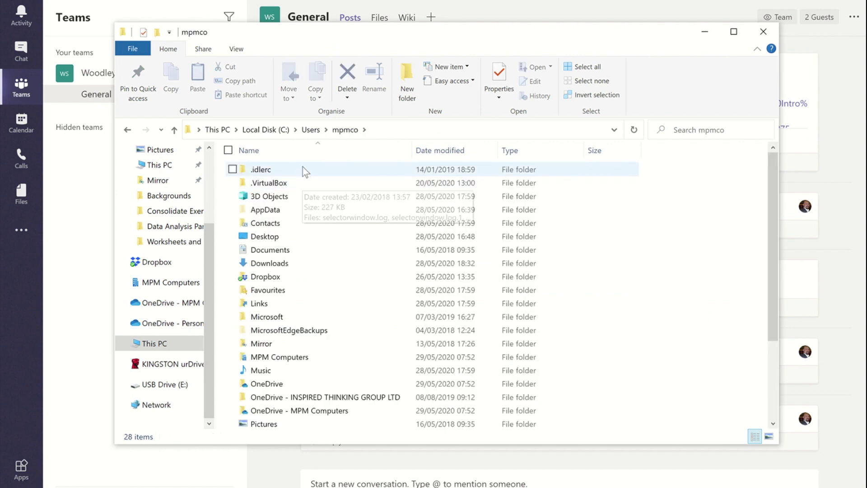
{"action": "double_click", "coordinate": [285, 209]}
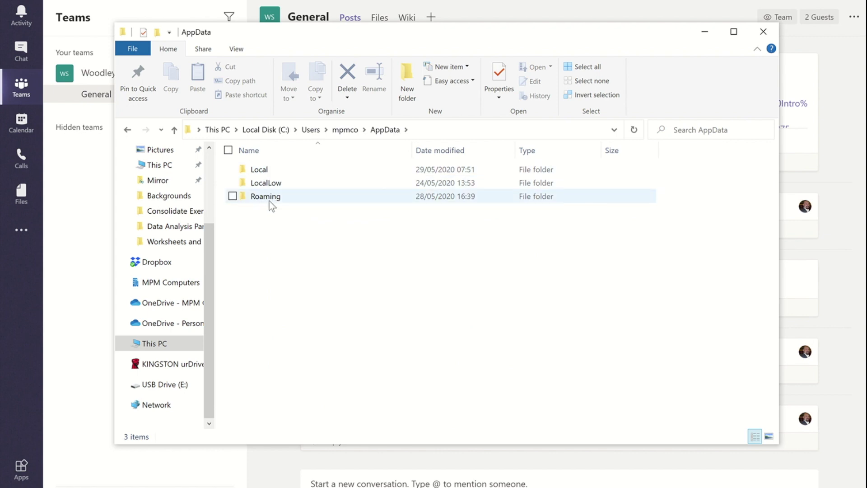
Browse from AppData through Roaming, Microsoft and Teams to the Backgrounds folder
{"action": "left_click", "coordinate": [270, 200]}
{"action": "double_click", "coordinate": [269, 200]}
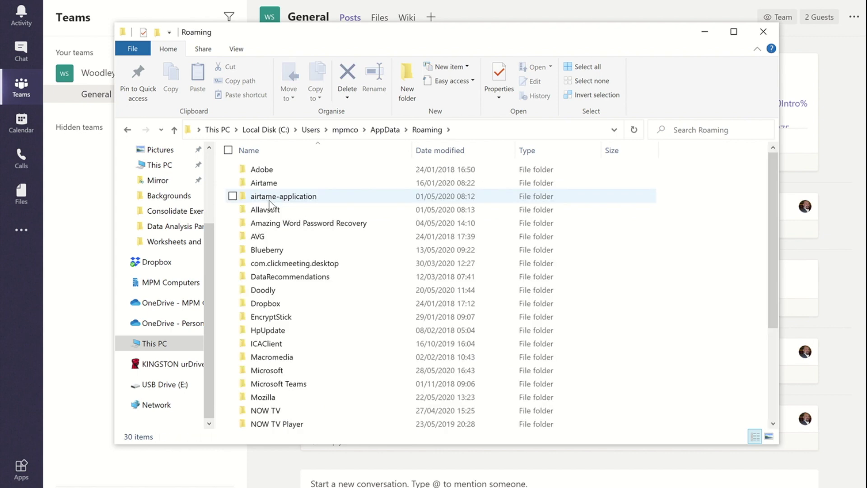
{"action": "double_click", "coordinate": [279, 373]}
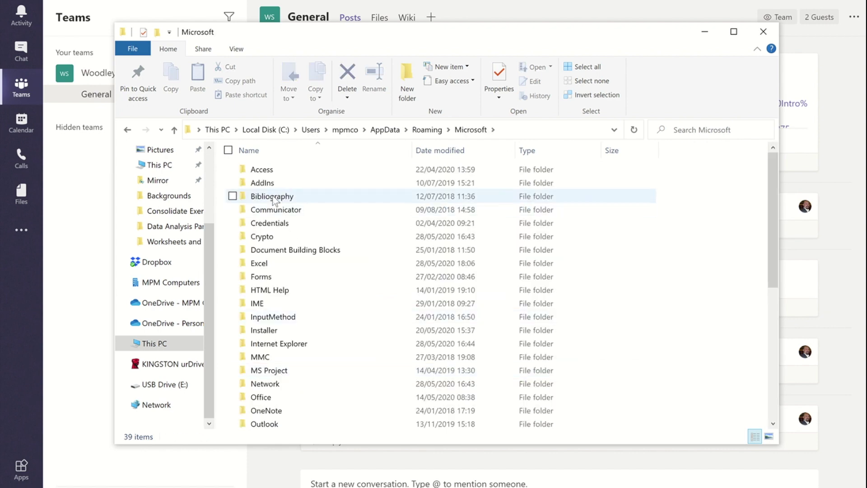
{"action": "scroll", "coordinate": [303, 309], "scroll_direction": "down", "scroll_amount": 6}
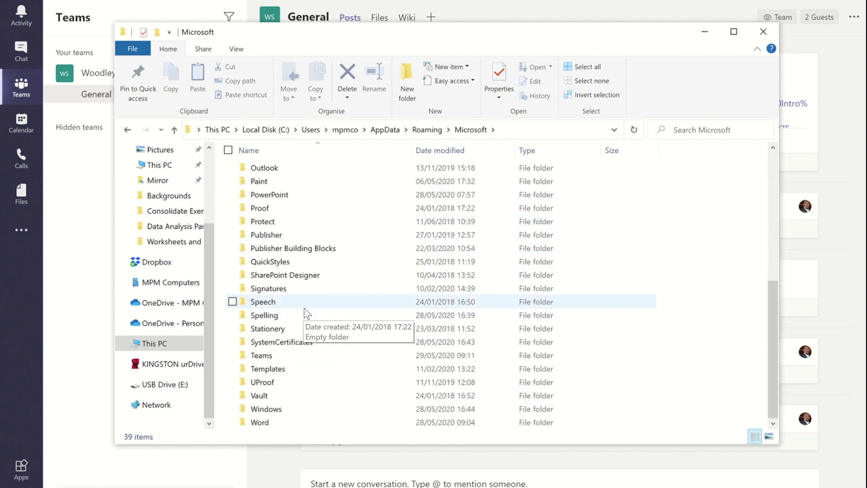
{"action": "double_click", "coordinate": [275, 355]}
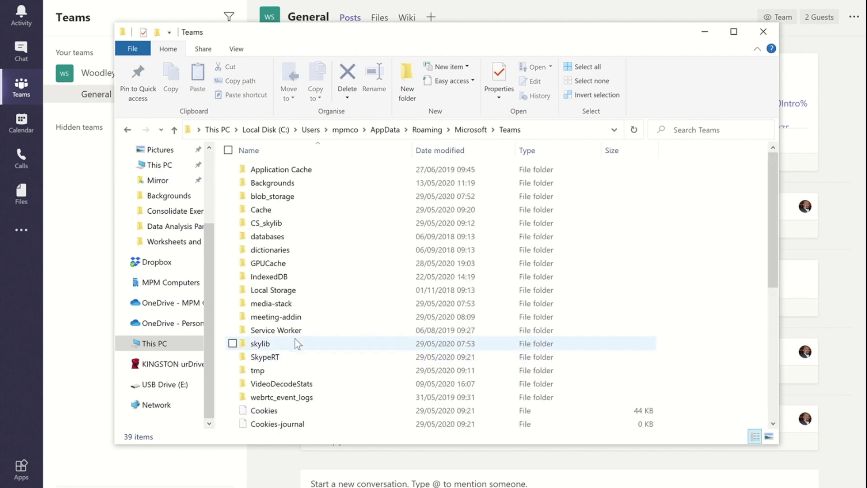
{"action": "double_click", "coordinate": [272, 183]}
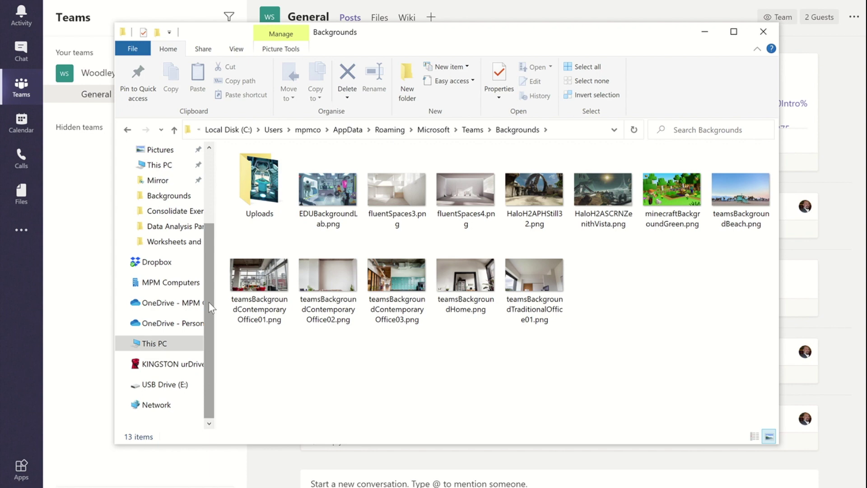
Open the Uploads folder inside Backgrounds to view its custom images, and close File Explorer
{"action": "left_click_drag", "start_coordinate": [209, 302], "coordinate": [204, 222]}
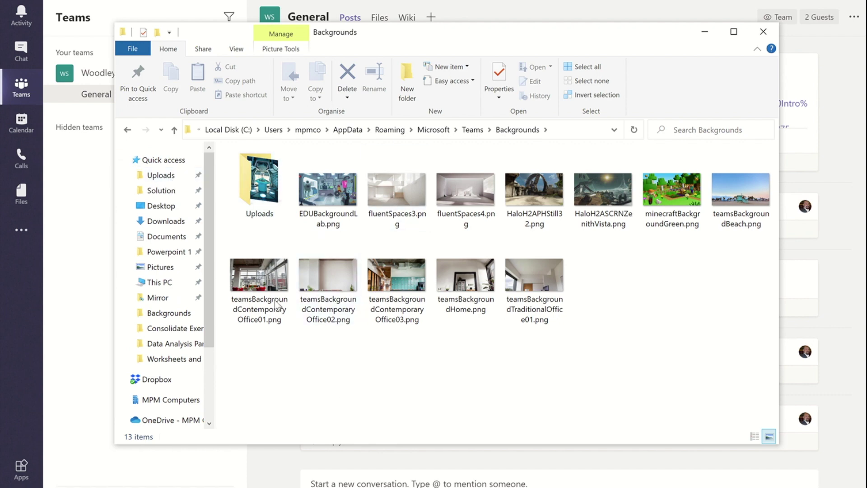
{"action": "left_click", "coordinate": [266, 180]}
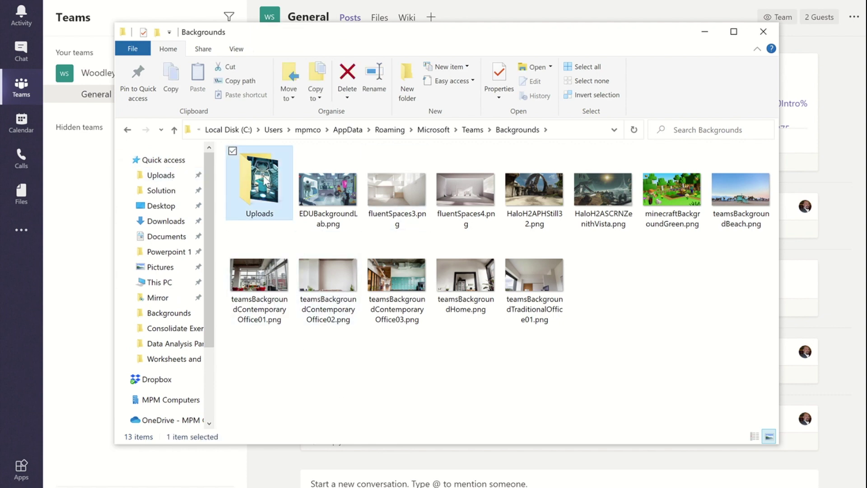
{"action": "double_click", "coordinate": [263, 180]}
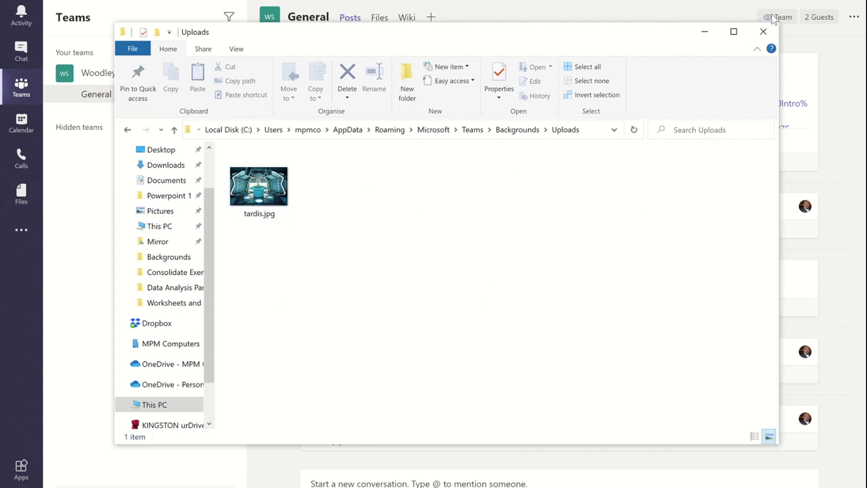
{"action": "left_click", "coordinate": [763, 31]}
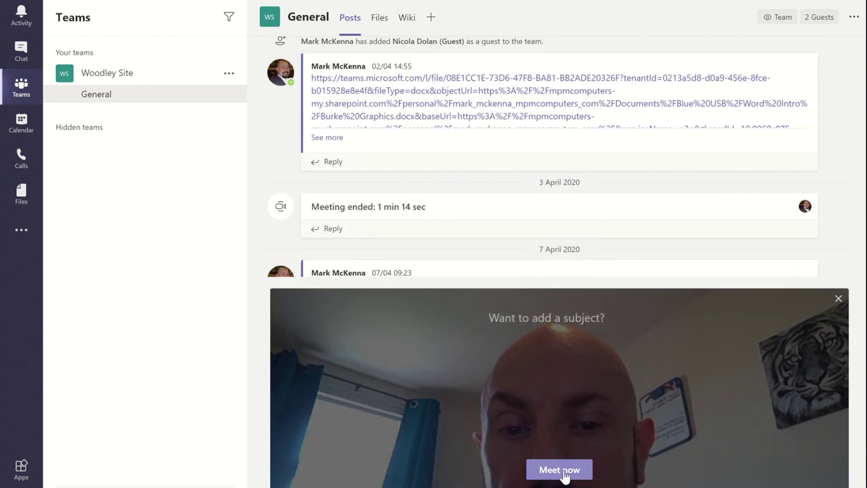
Start an instant meeting in the Woodley Site team's General channel and show the background effects
{"action": "left_click", "coordinate": [564, 473]}
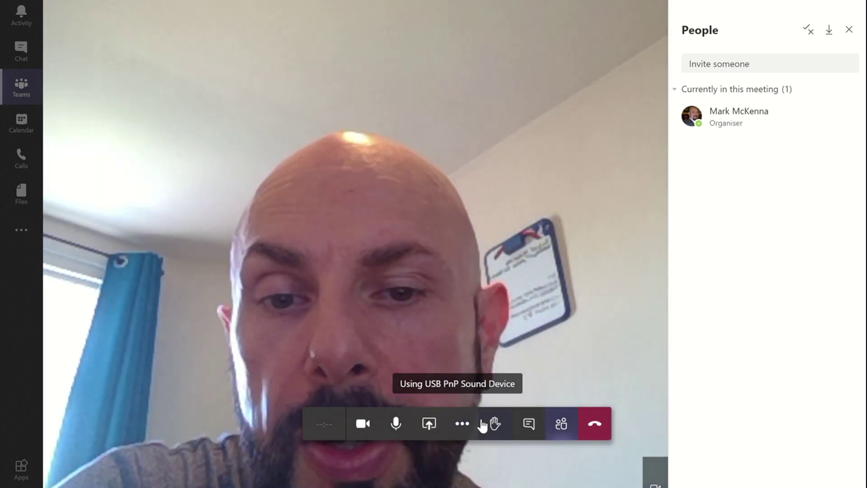
{"action": "left_click", "coordinate": [462, 424]}
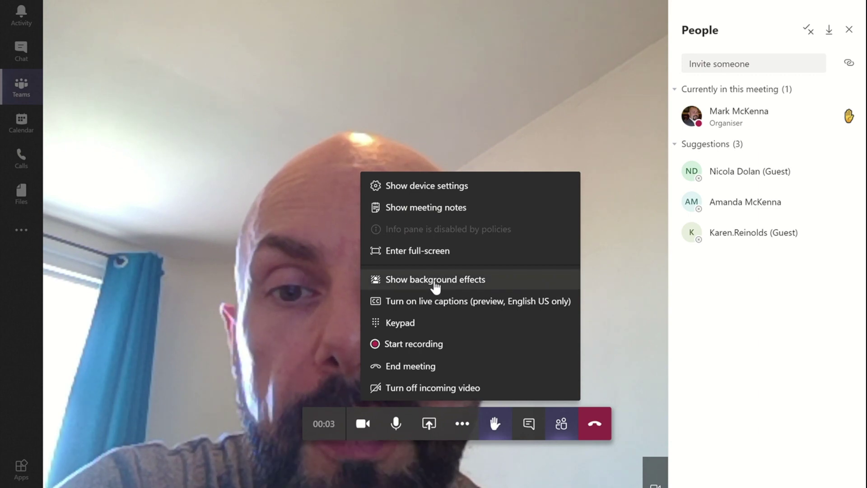
{"action": "left_click", "coordinate": [435, 280]}
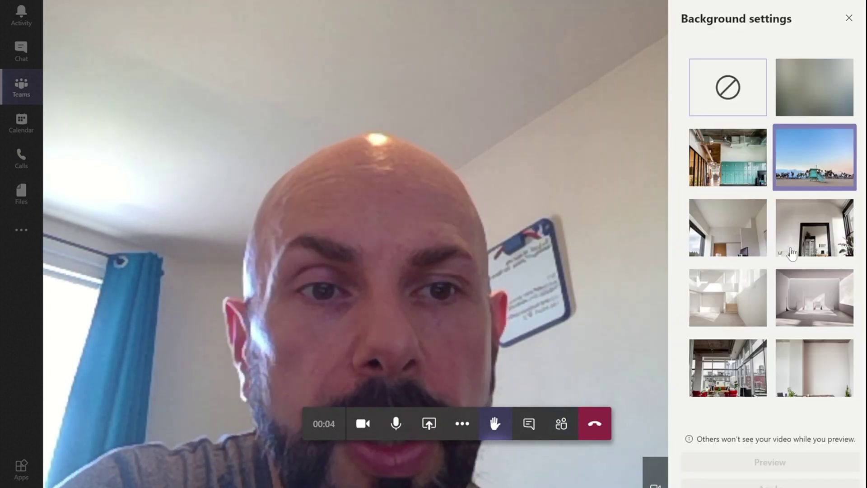
Select the teal spaceship interior image, the last custom picture among the available meeting backgrounds
{"action": "scroll", "coordinate": [831, 259], "scroll_direction": "down", "scroll_amount": 15}
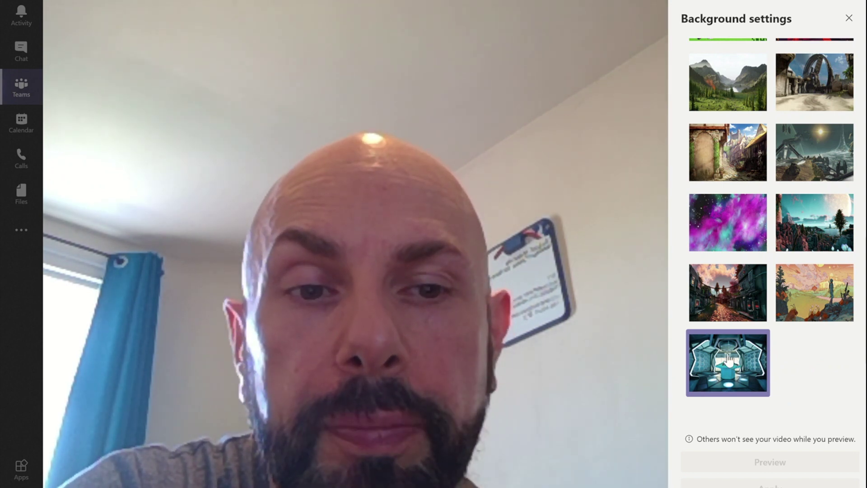
{"action": "left_click", "coordinate": [734, 383]}
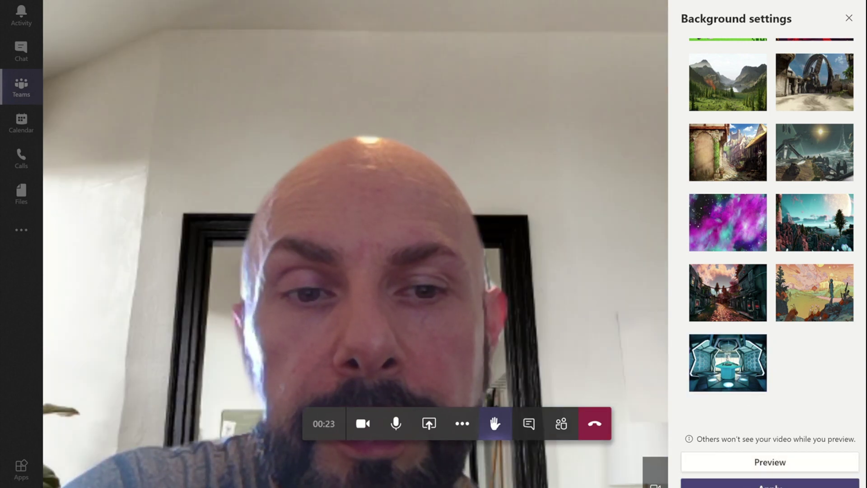
{"action": "left_click", "coordinate": [734, 383]}
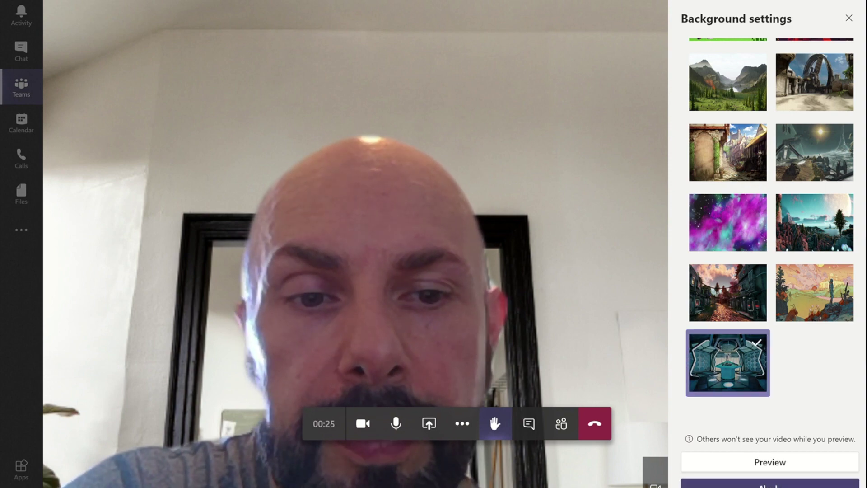